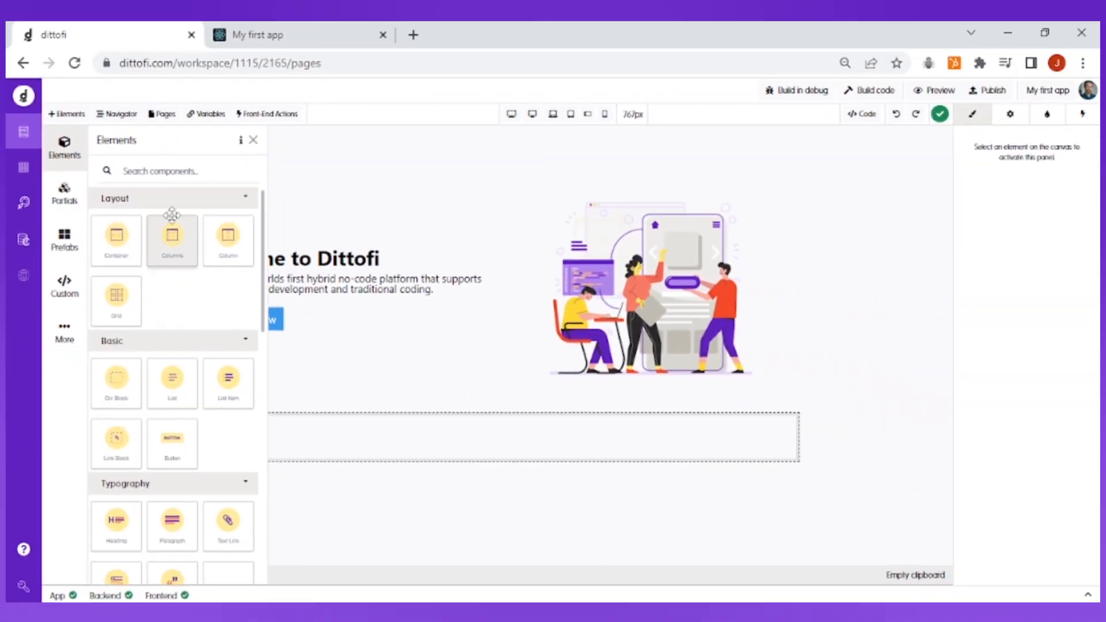
Step: Find the Columns element with a search for "columns" and place it in the empty container below the welcome section
left_click(155, 176)
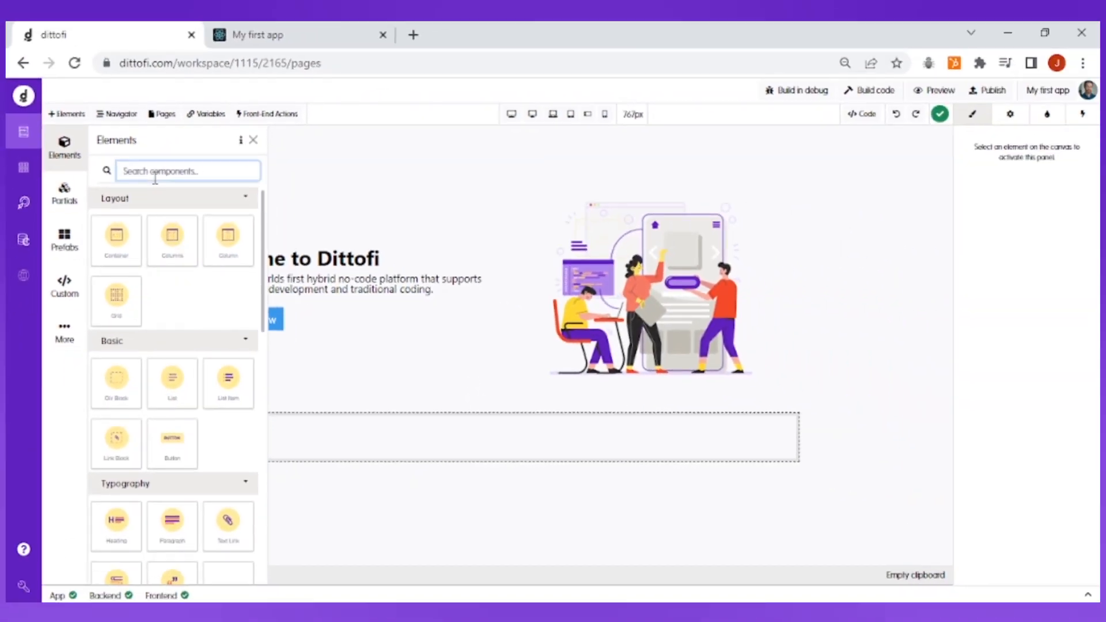
type("colum")
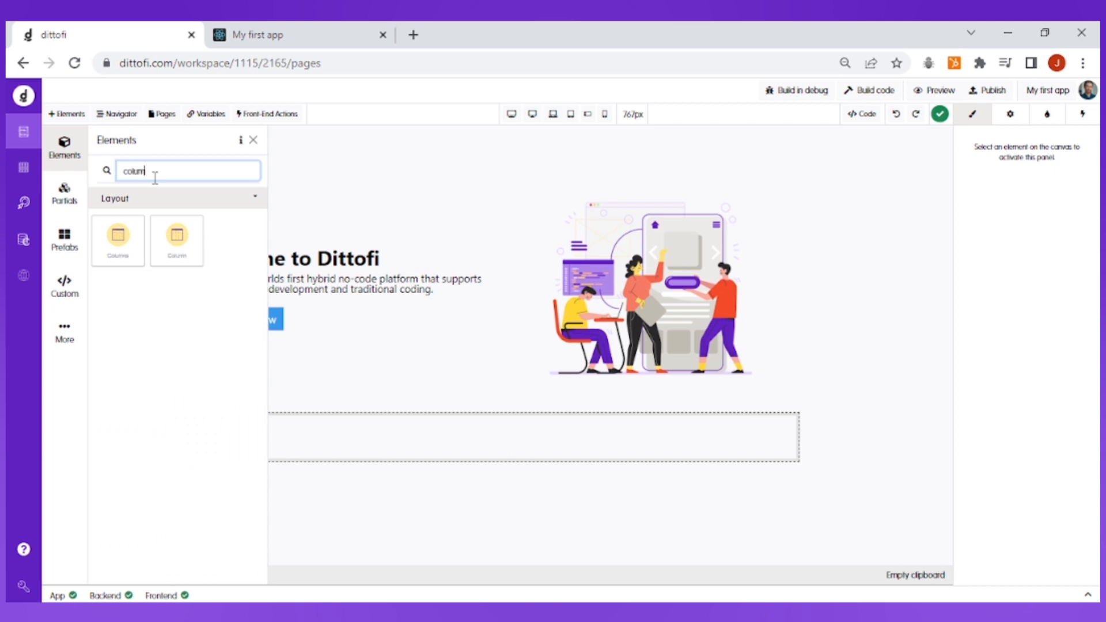
type("ns")
left_click(186, 267)
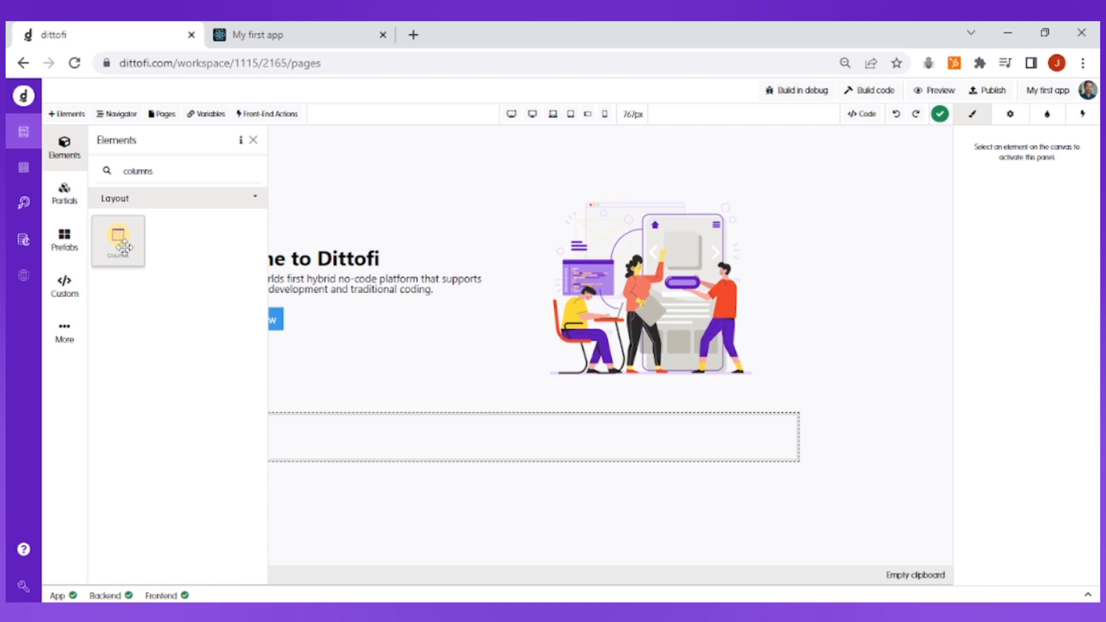
left_click_drag(124, 248, 427, 440)
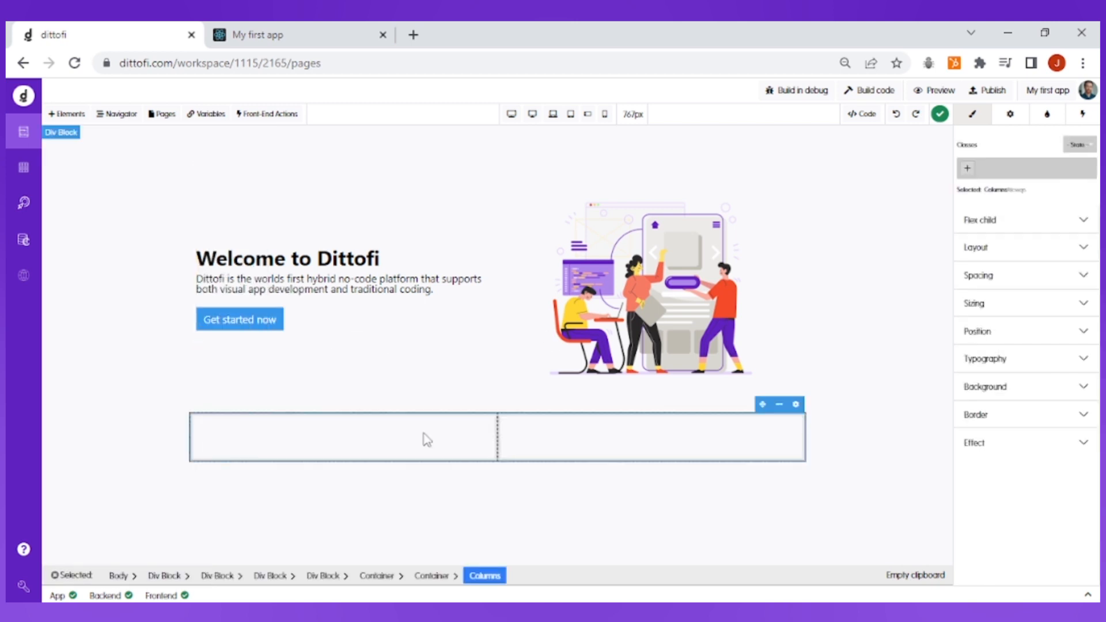
Step: Add a Heading element to the first of the two empty columns below the welcome section
left_click(80, 115)
left_click(144, 169)
type("head")
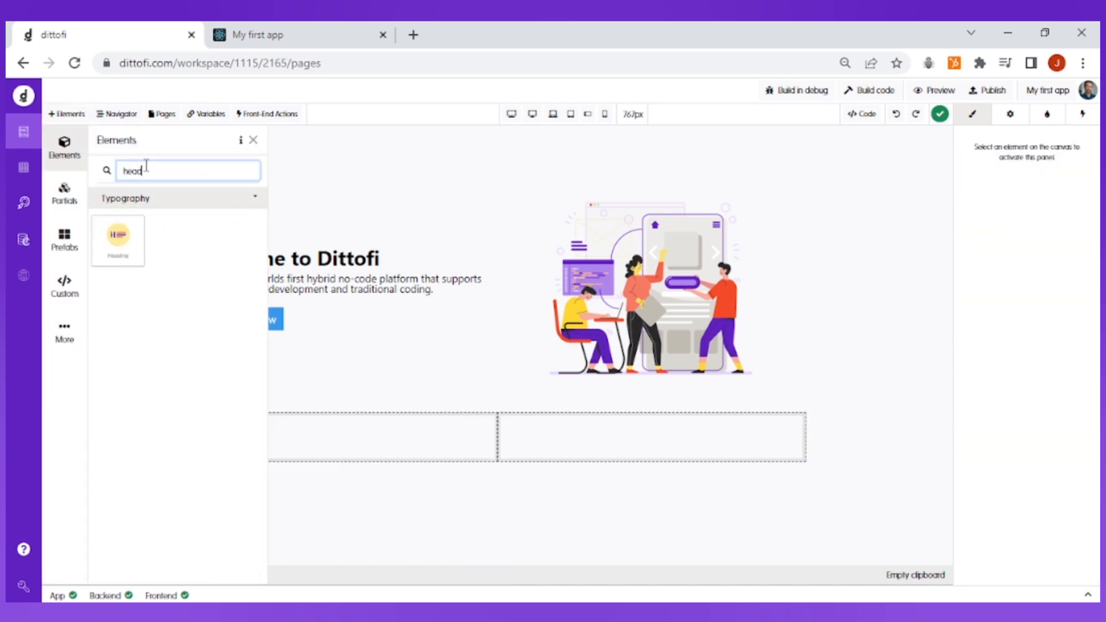
left_click_drag(125, 252, 351, 436)
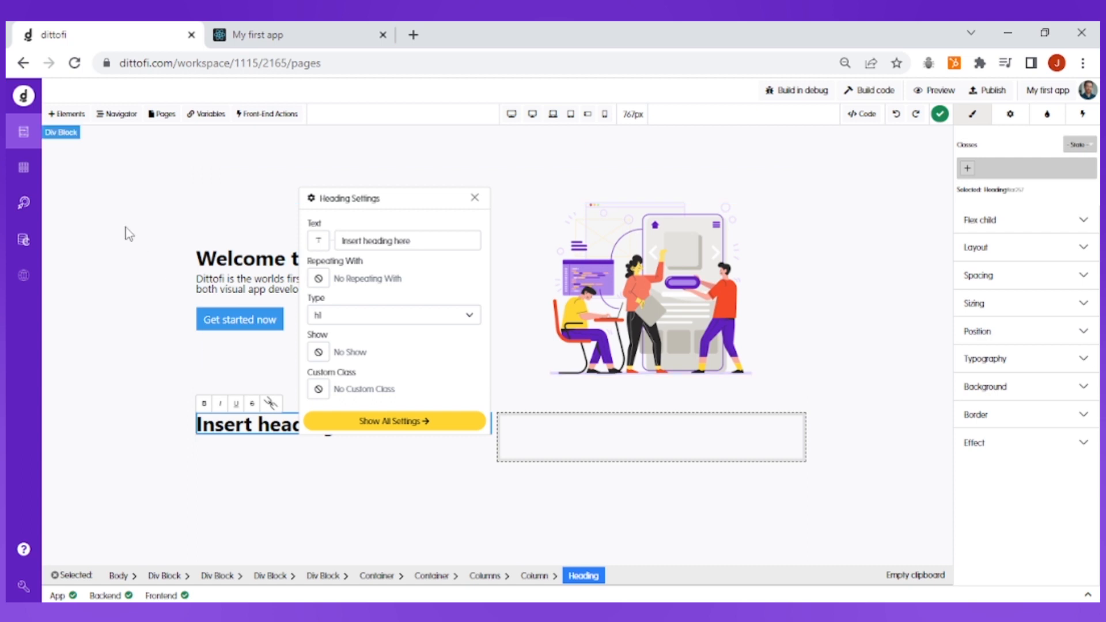
Step: Add a Button element under the new heading in the same column, keeping its default settings
left_click(78, 120)
left_click(153, 177)
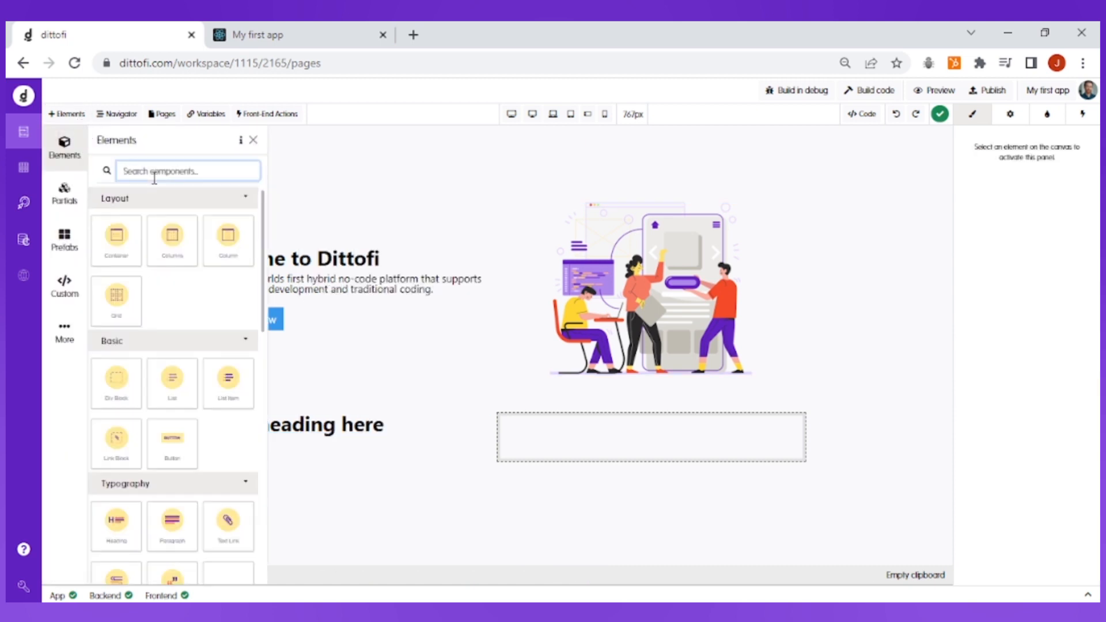
type("but")
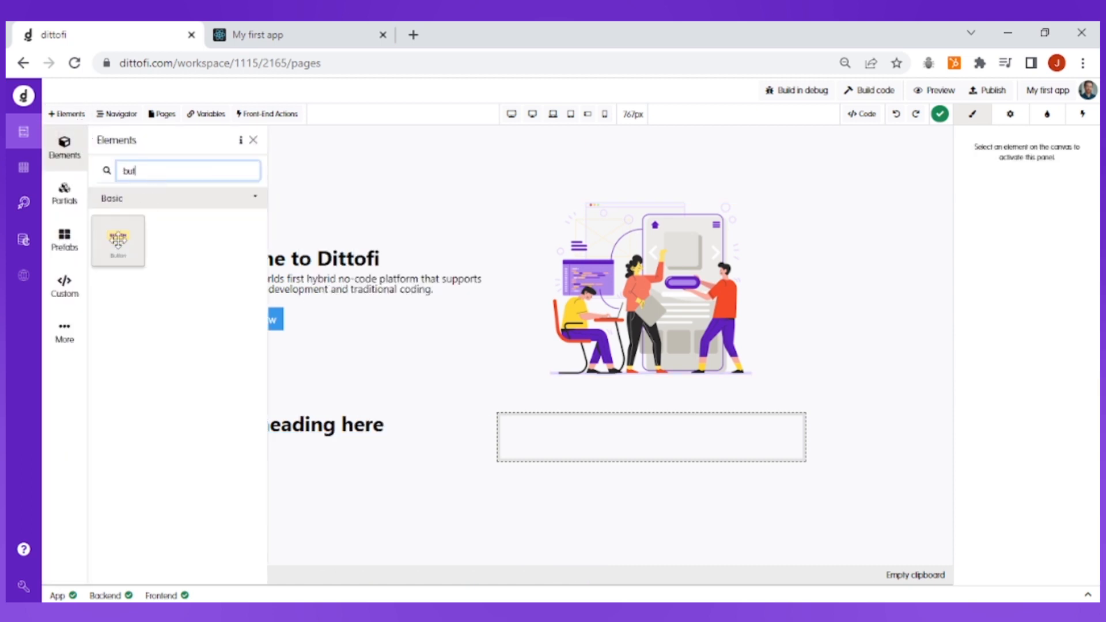
left_click_drag(118, 239, 387, 438)
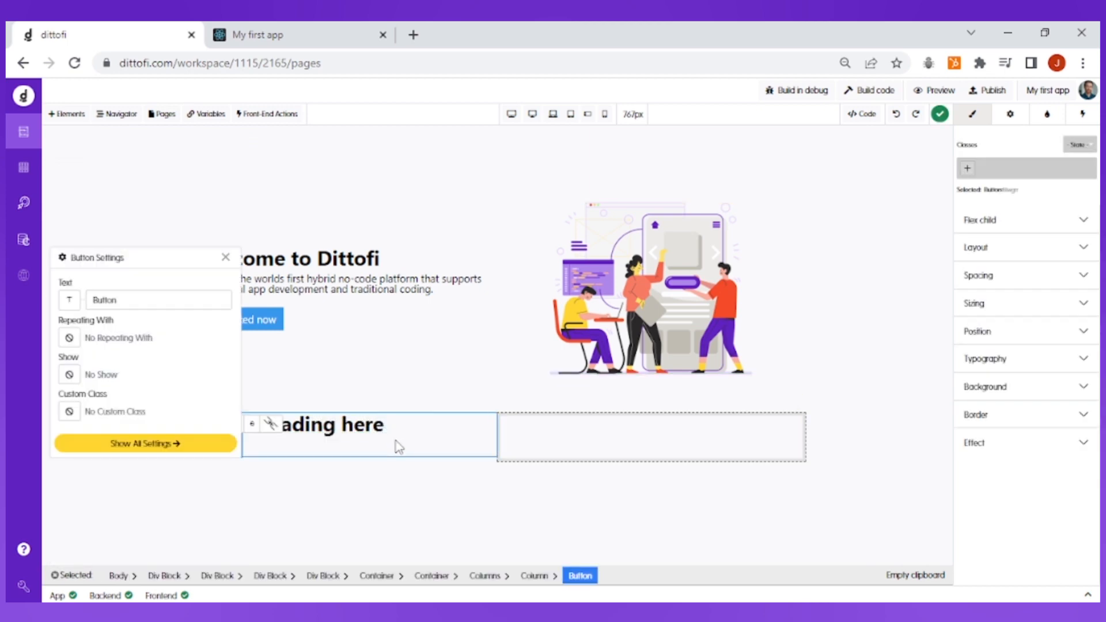
left_click(380, 449)
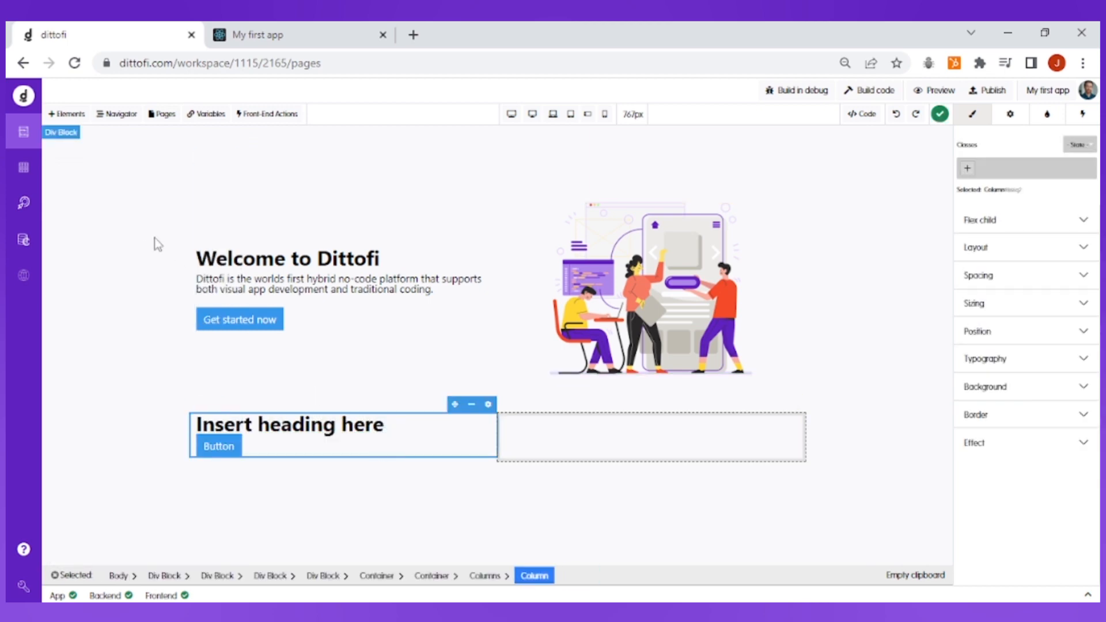
Step: Add an Image element to the empty column beside the new heading and button
left_click(66, 113)
left_click(139, 169)
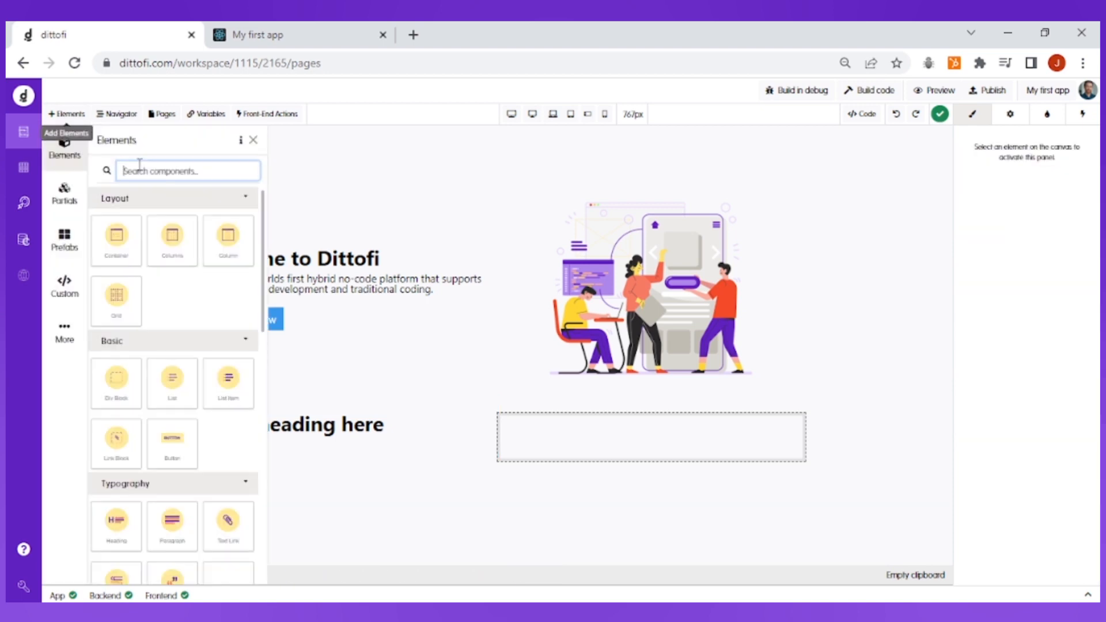
type("im")
left_click_drag(118, 242, 582, 433)
left_click(719, 455)
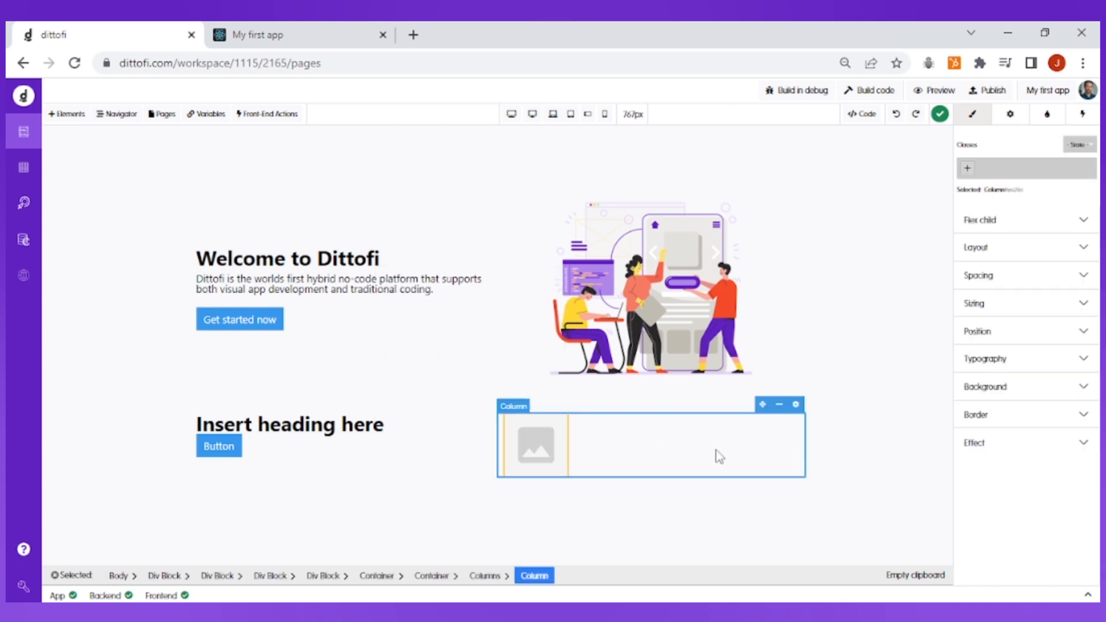
left_click(752, 525)
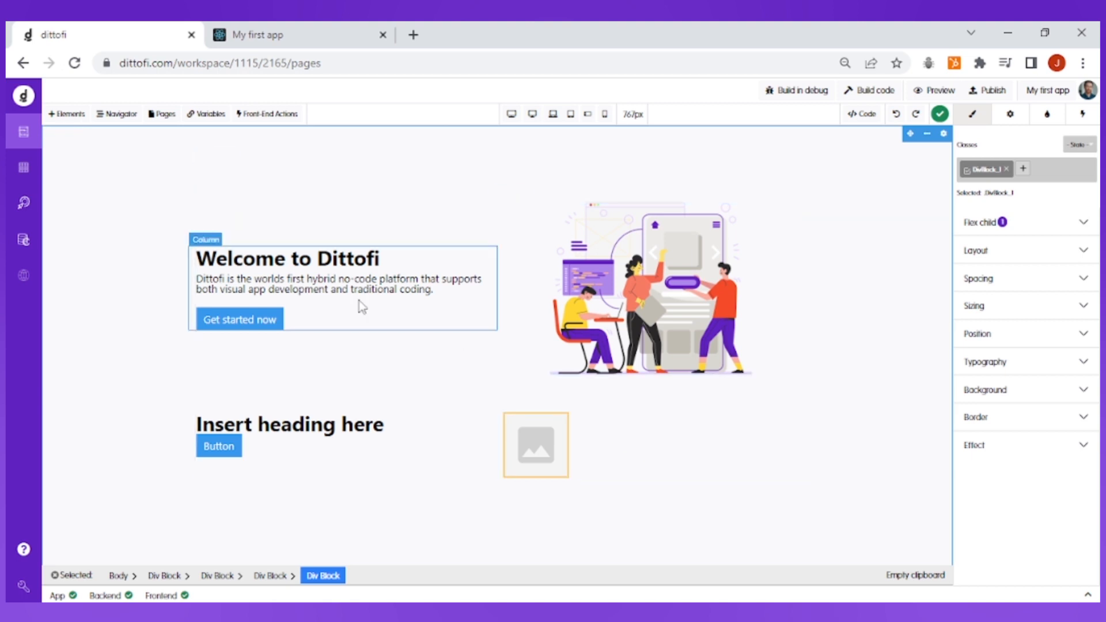
Step: Insert the NavBar partial at the very top of the page, above the welcome section
left_click(80, 116)
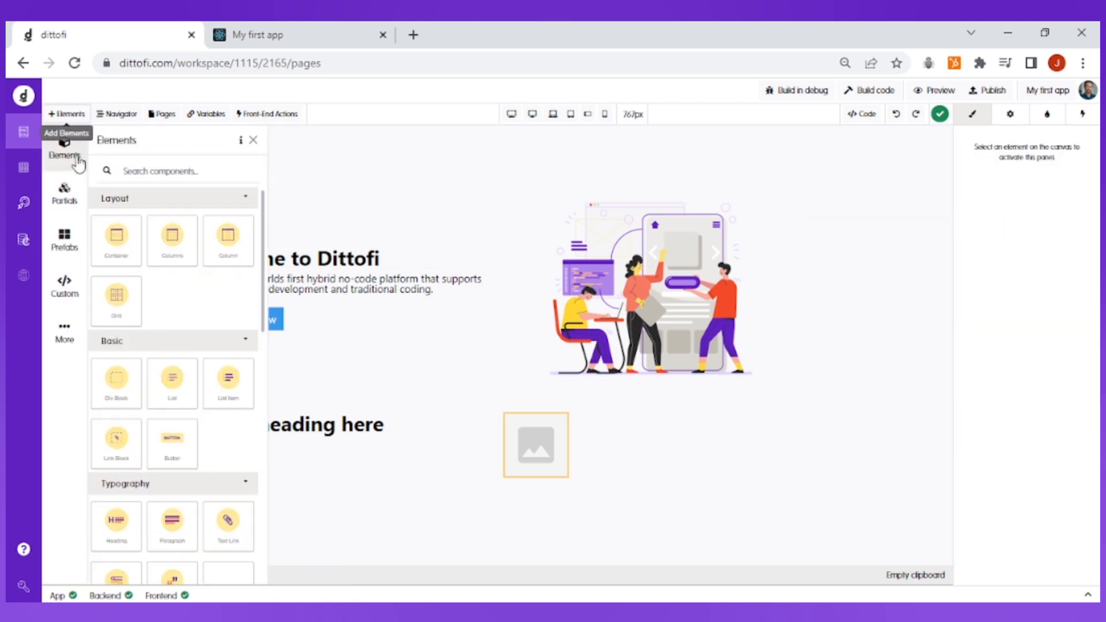
left_click(73, 195)
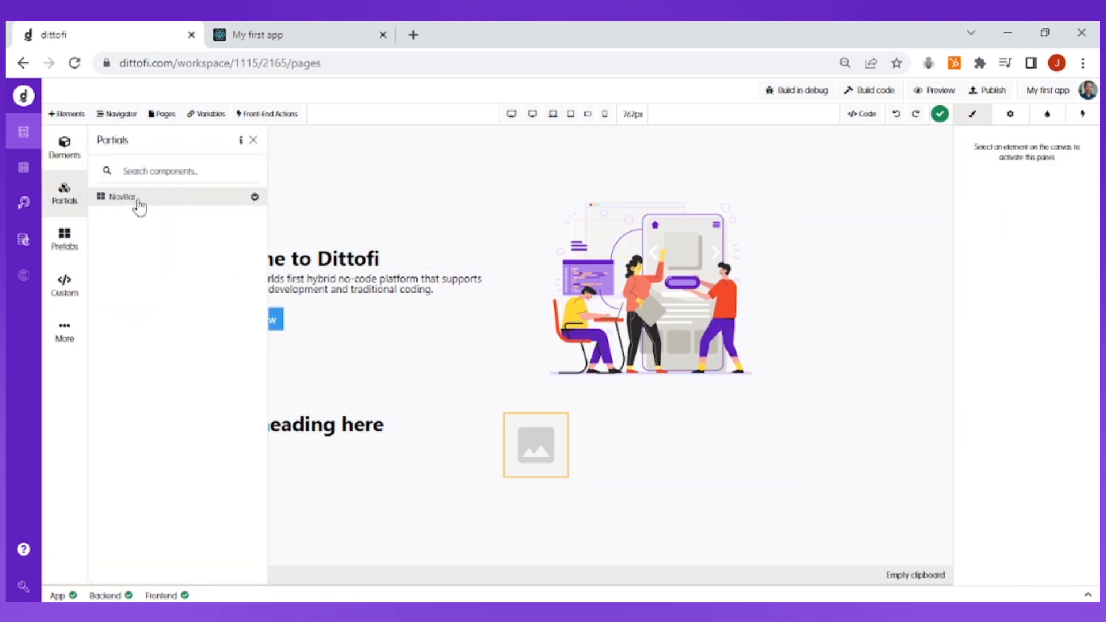
left_click_drag(131, 202, 408, 142)
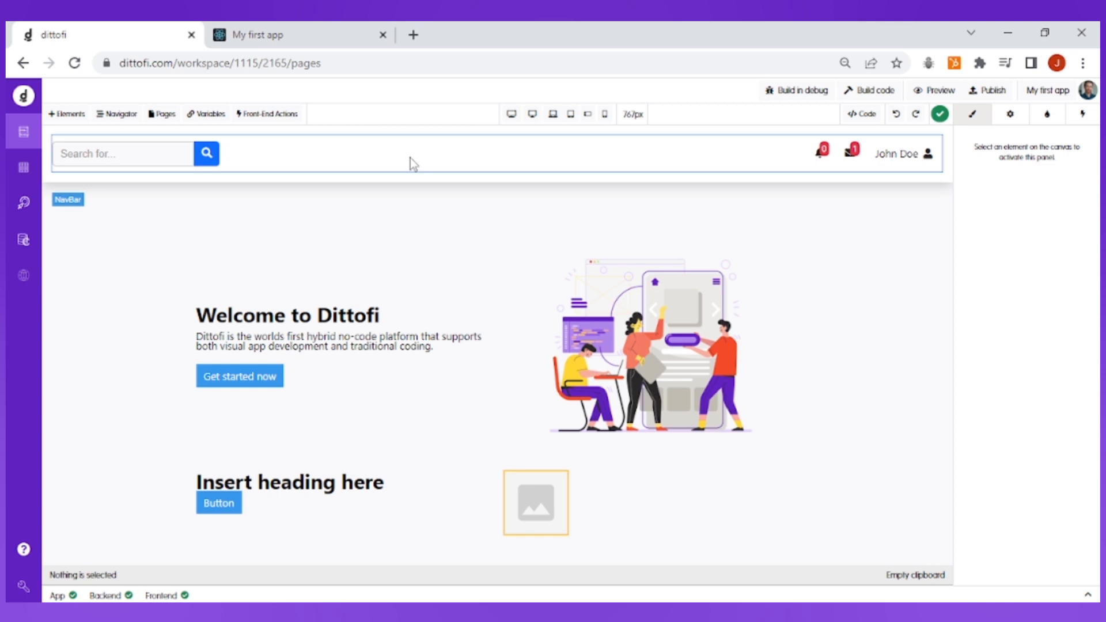
Step: Open the NavBar partial for editing and select its inner div block and search text input
left_click(394, 155)
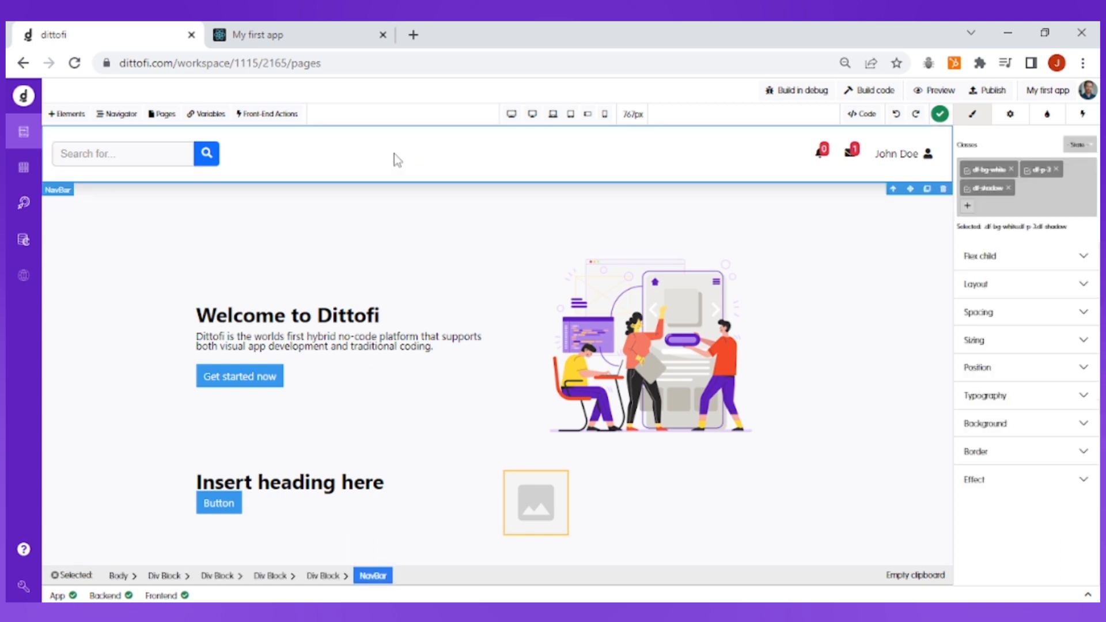
left_click(394, 153)
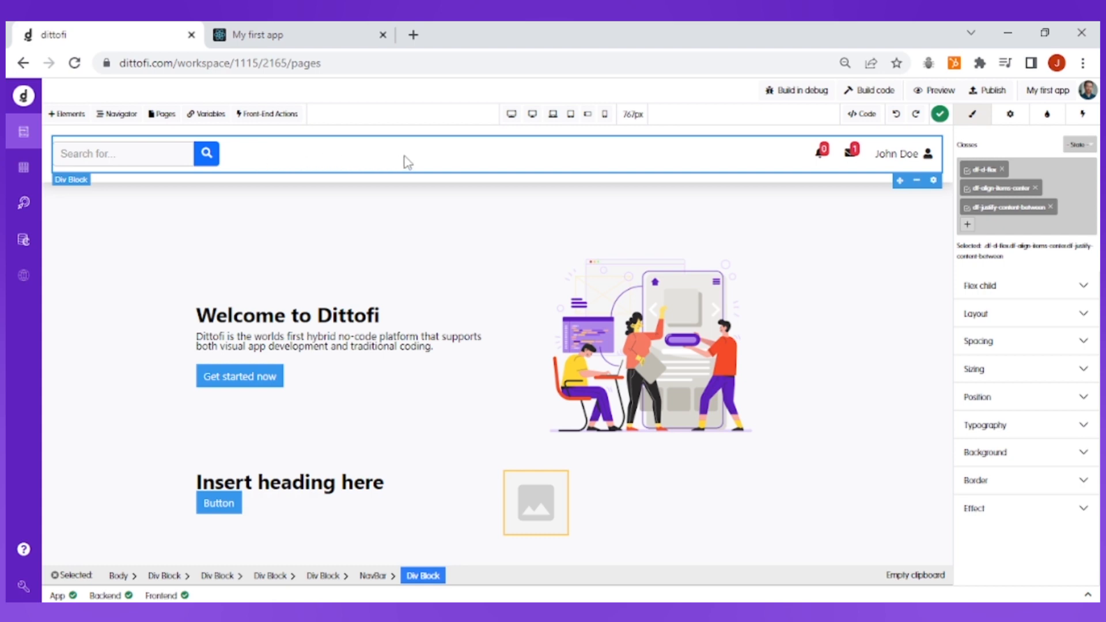
left_click(179, 149)
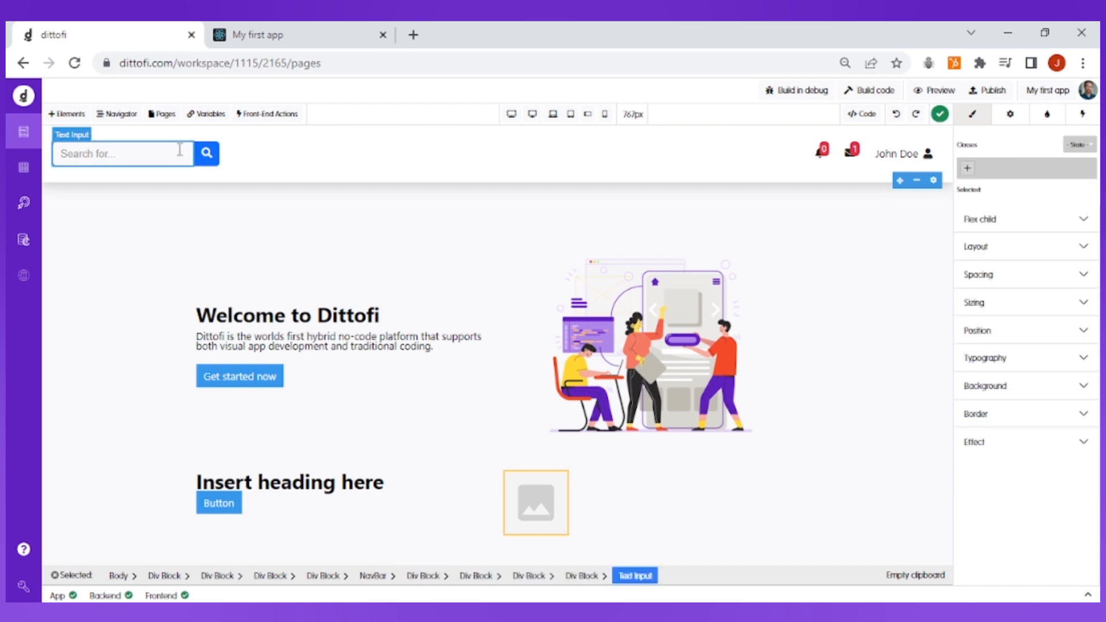
left_click(276, 167)
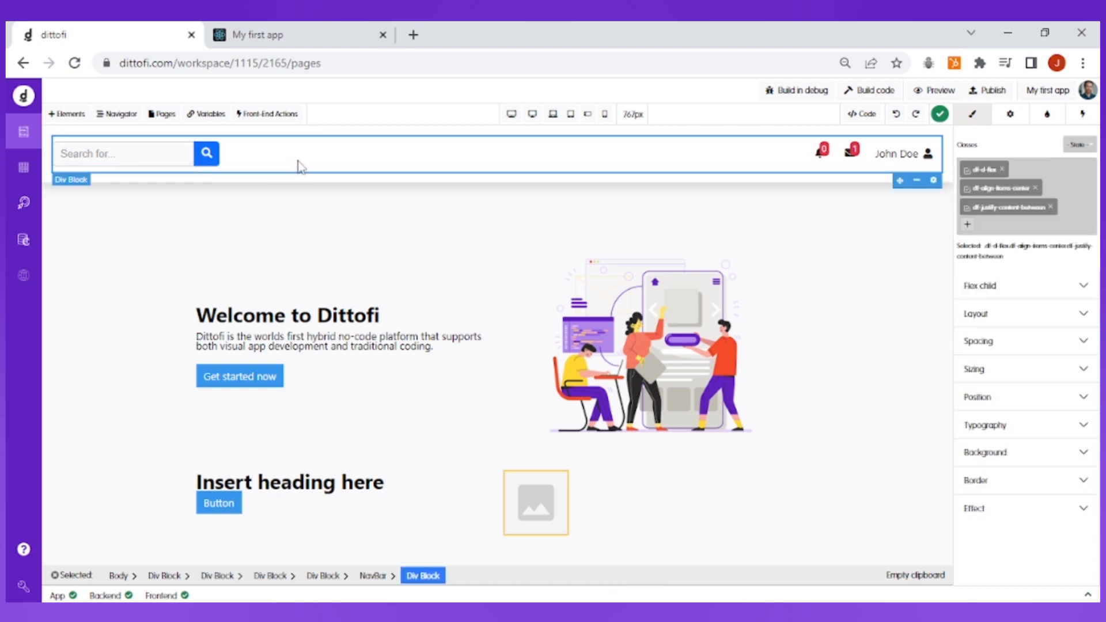
left_click(160, 152)
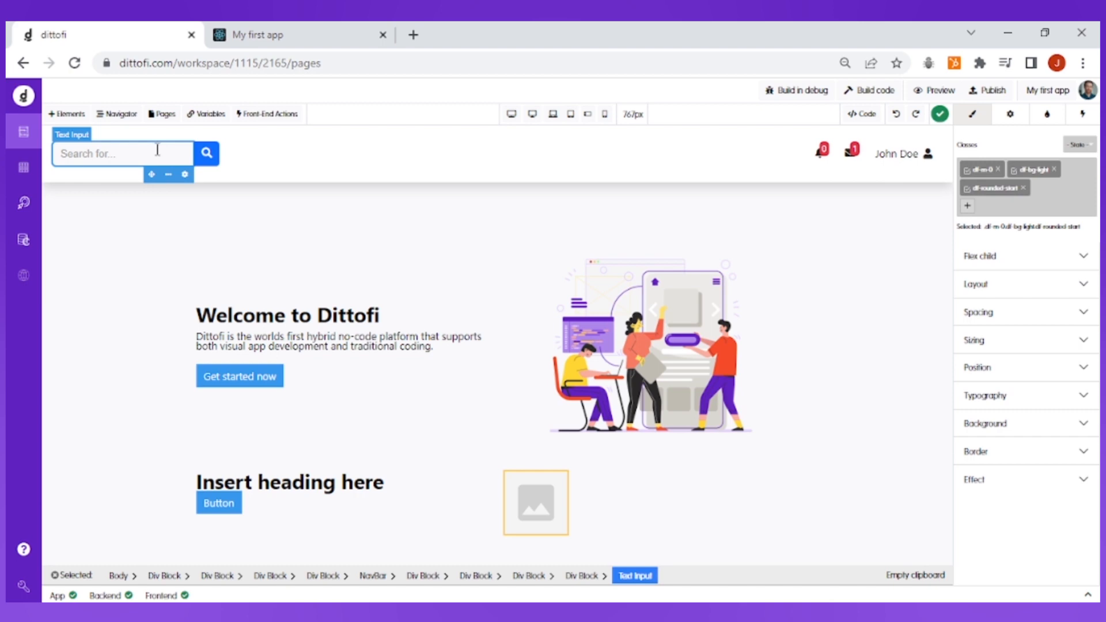
Step: Examine the page's element hierarchy in the Navigator down to the content containers, and reselect the navbar's search text input
left_click(121, 114)
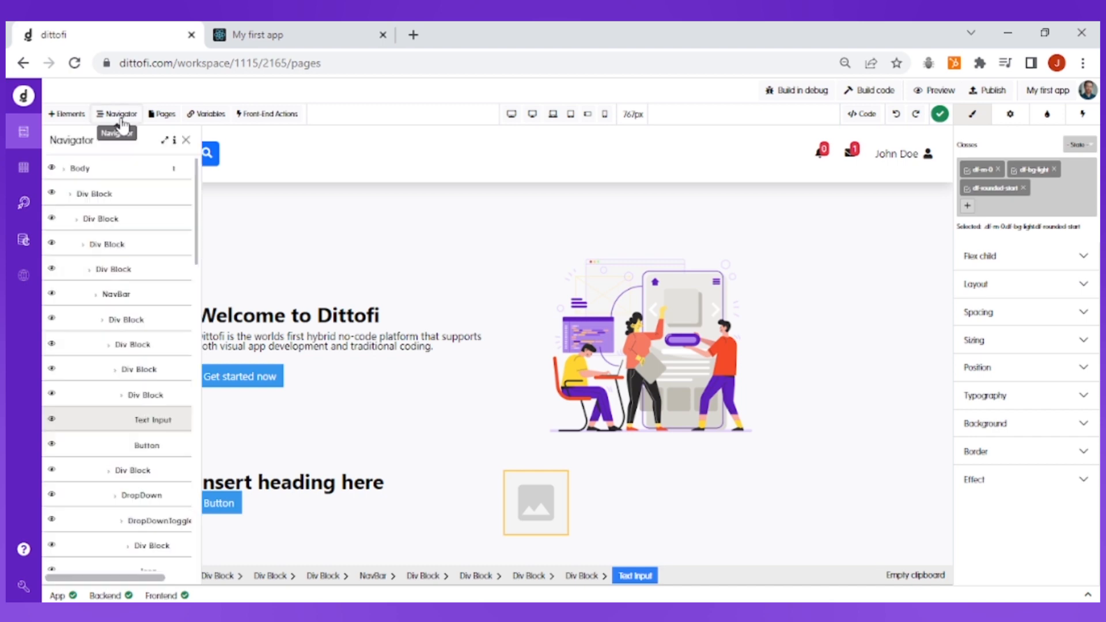
scroll(148, 321, "down", 3)
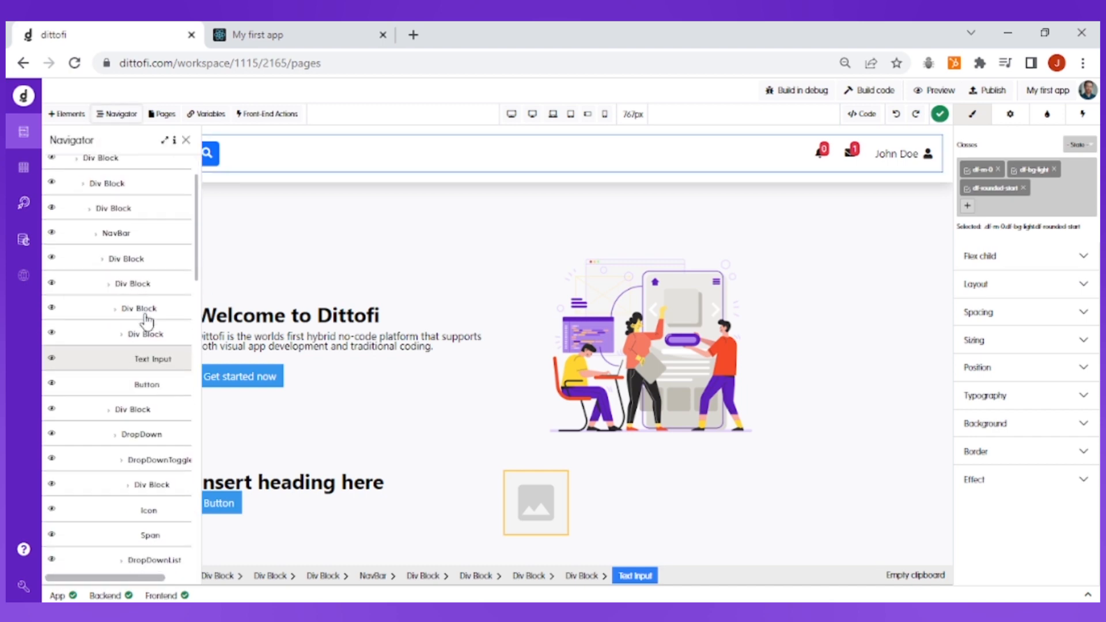
scroll(148, 311, "down", 1)
left_click(148, 283)
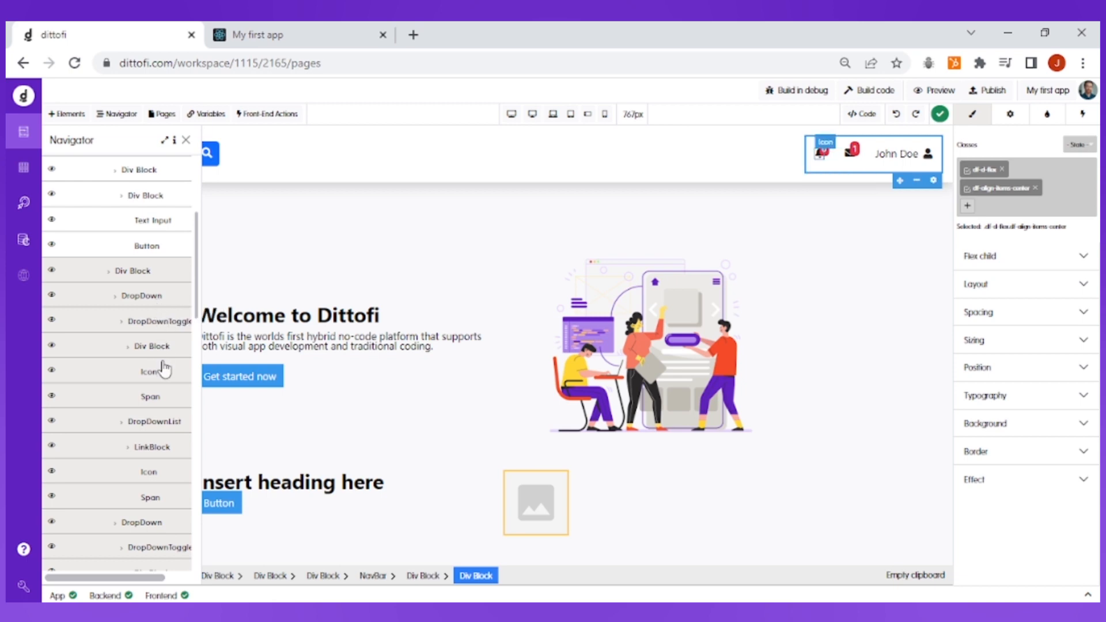
scroll(164, 368, "down", 5)
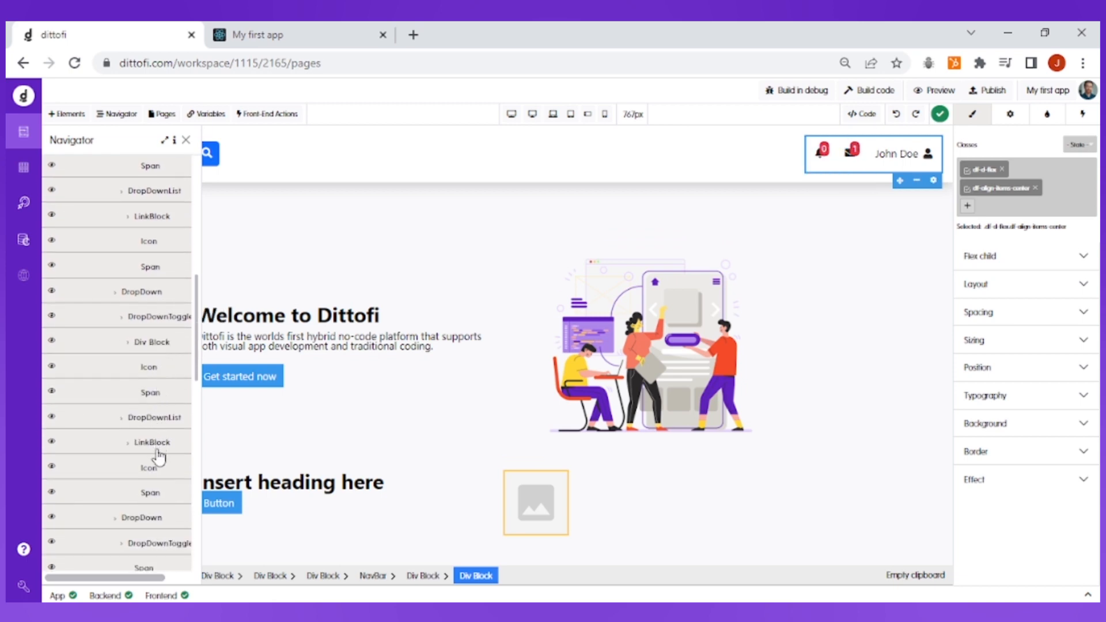
scroll(157, 482, "down", 5)
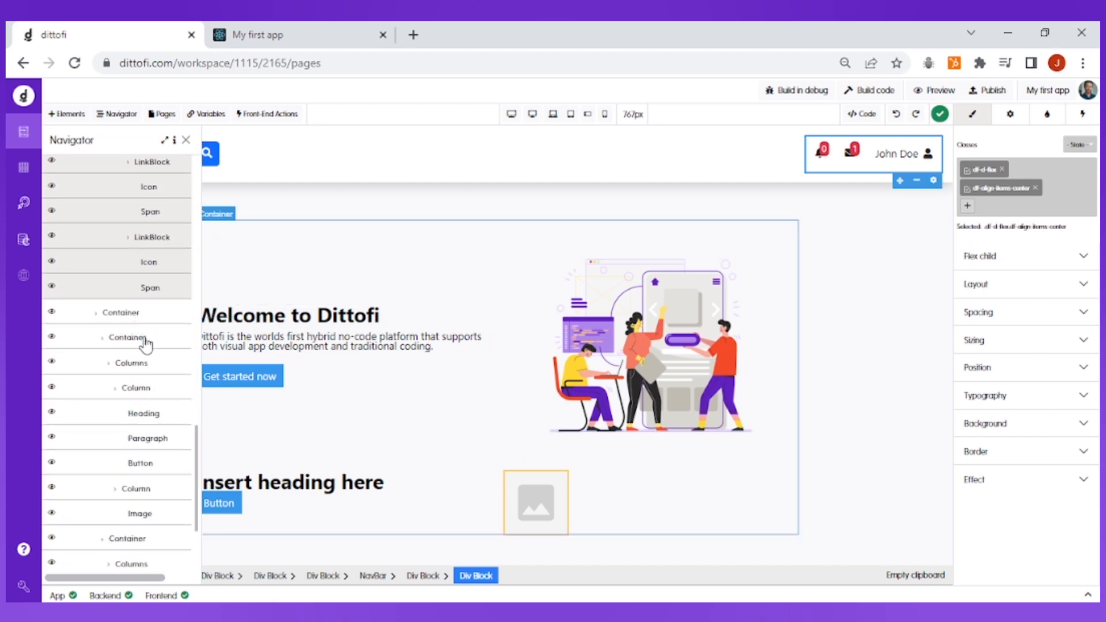
left_click(144, 340)
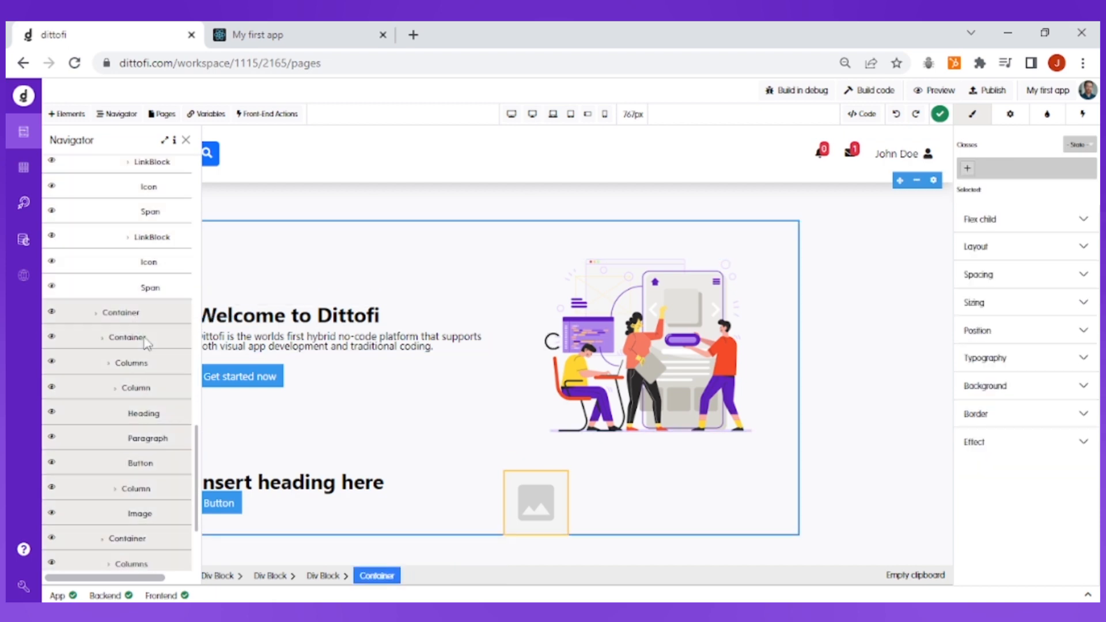
left_click(186, 140)
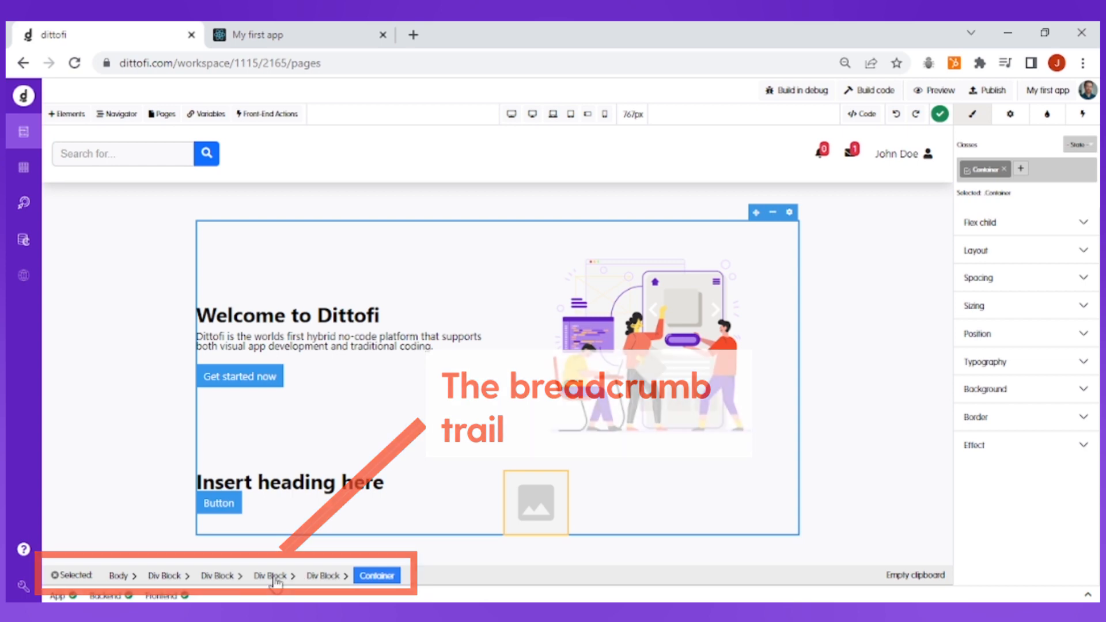
left_click(144, 153)
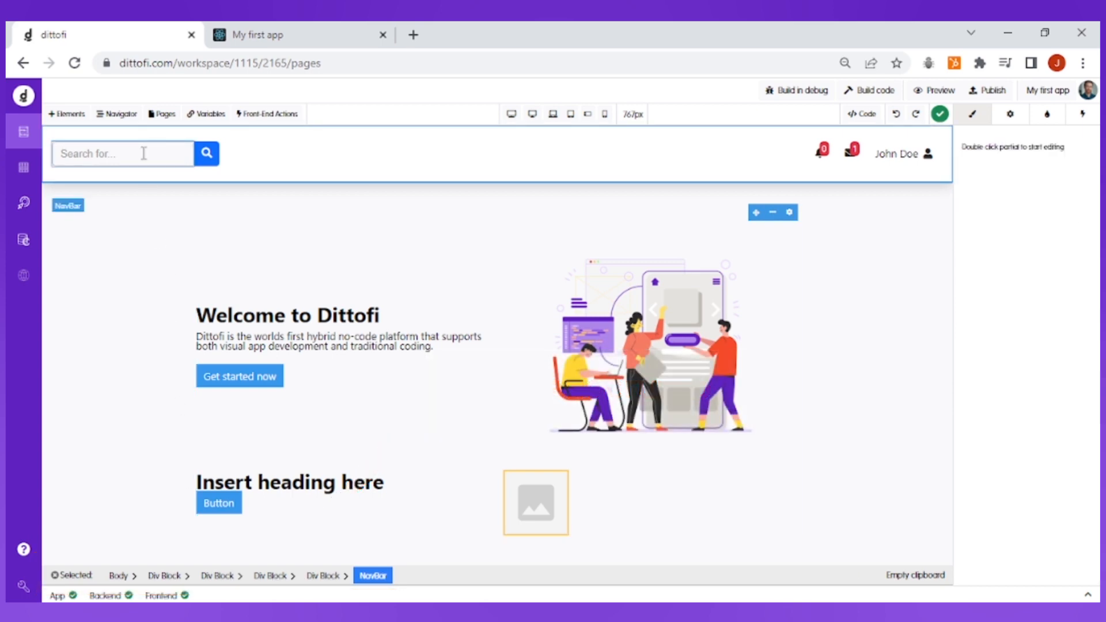
double_click(143, 153)
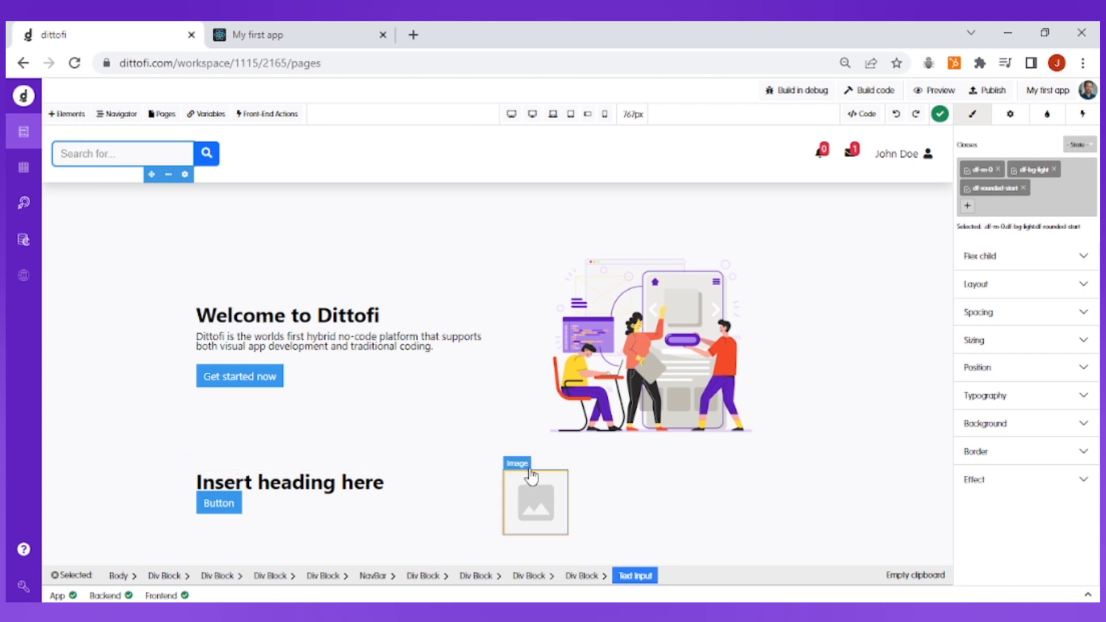
Step: Build the app's code and reload the published page in the My first app browser tab
left_click(869, 99)
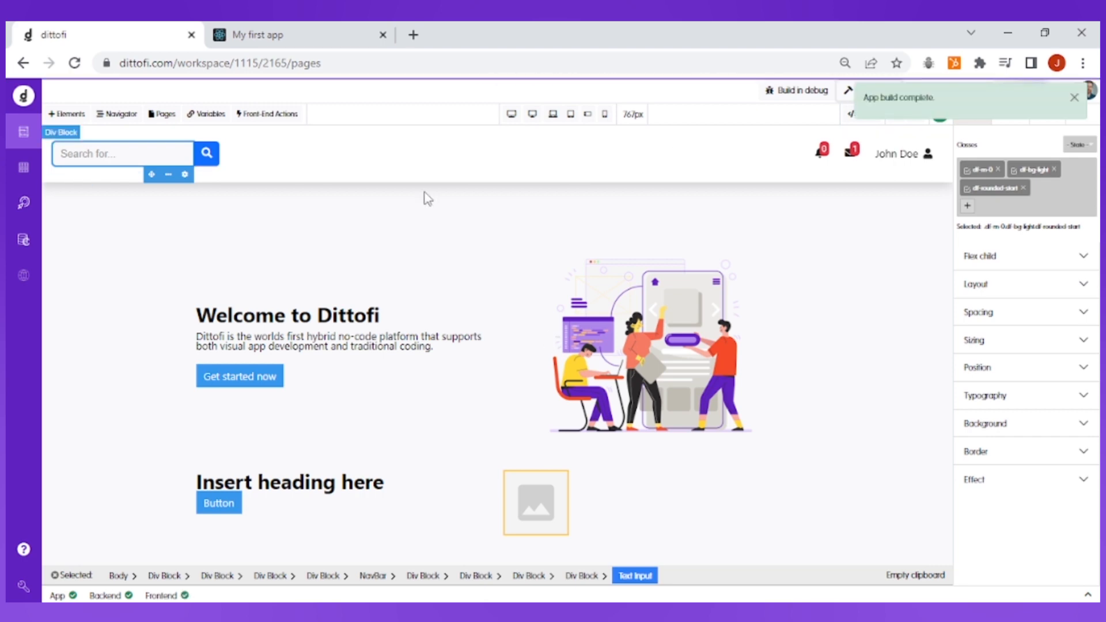
left_click(294, 40)
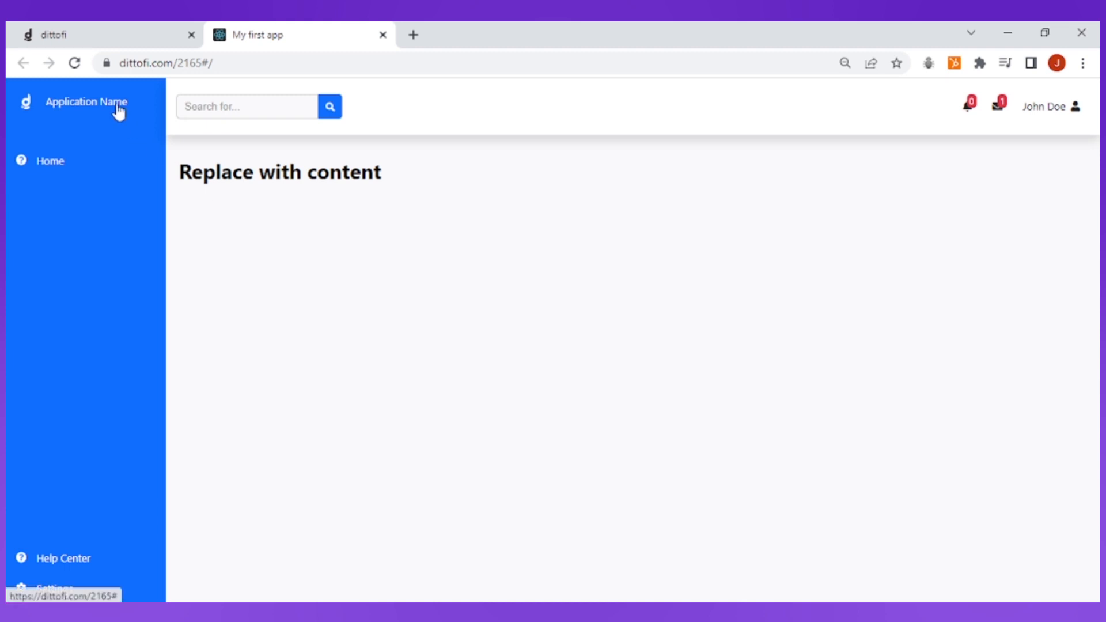
left_click(74, 63)
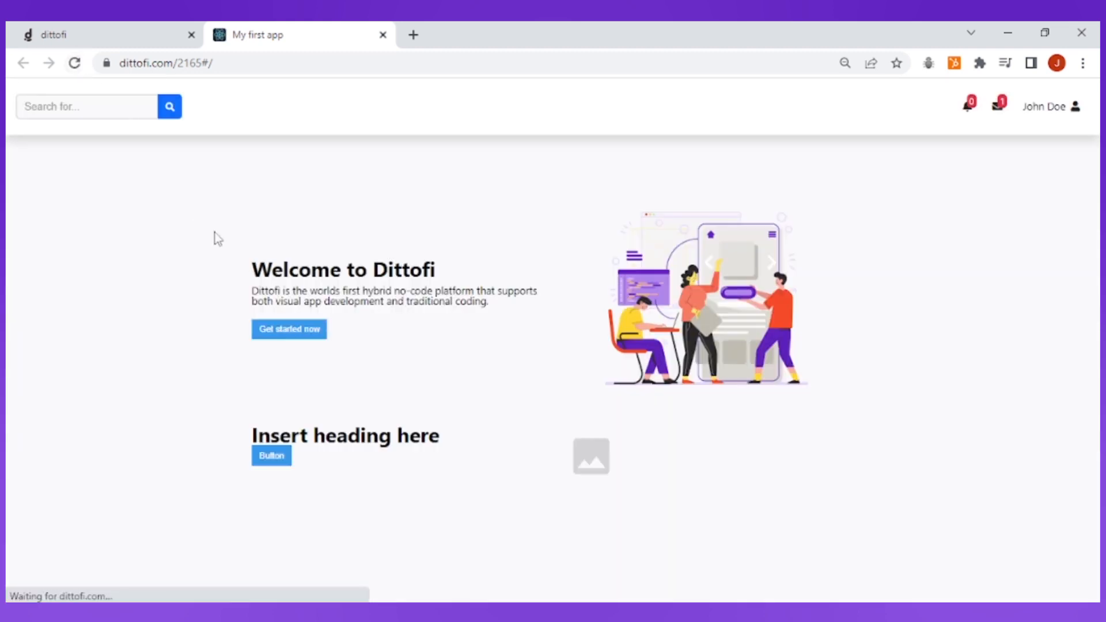